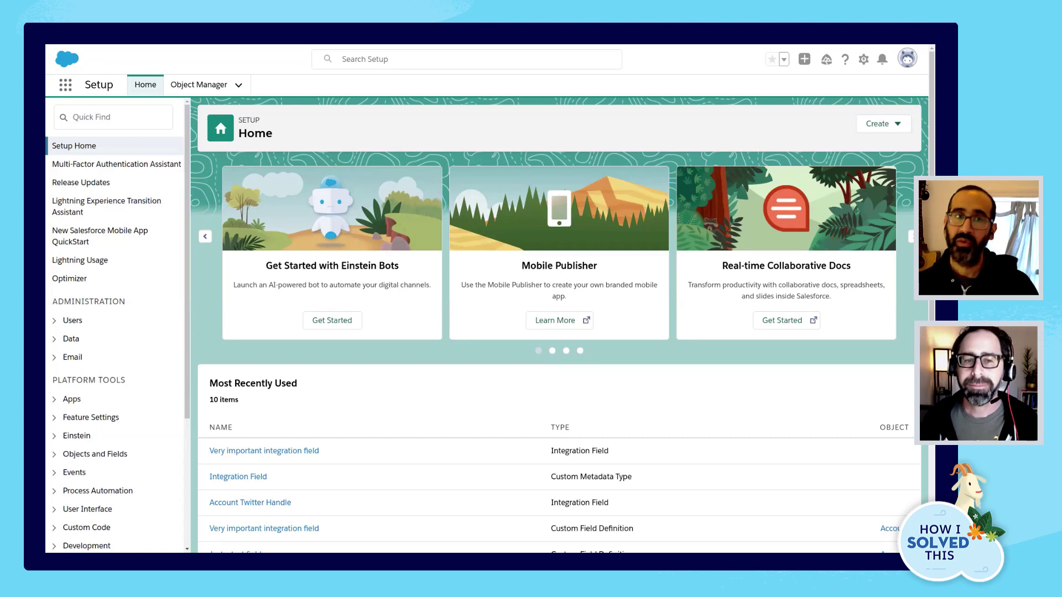
Search Quick Find for 'metada' and go to the Custom Metadata Types list
click(138, 116)
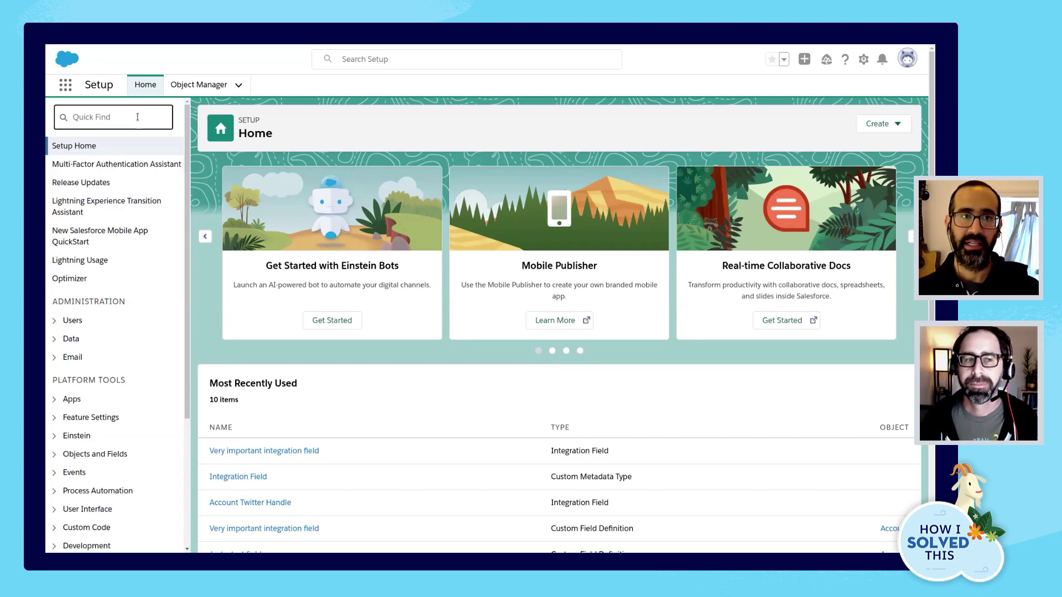
text(metada)
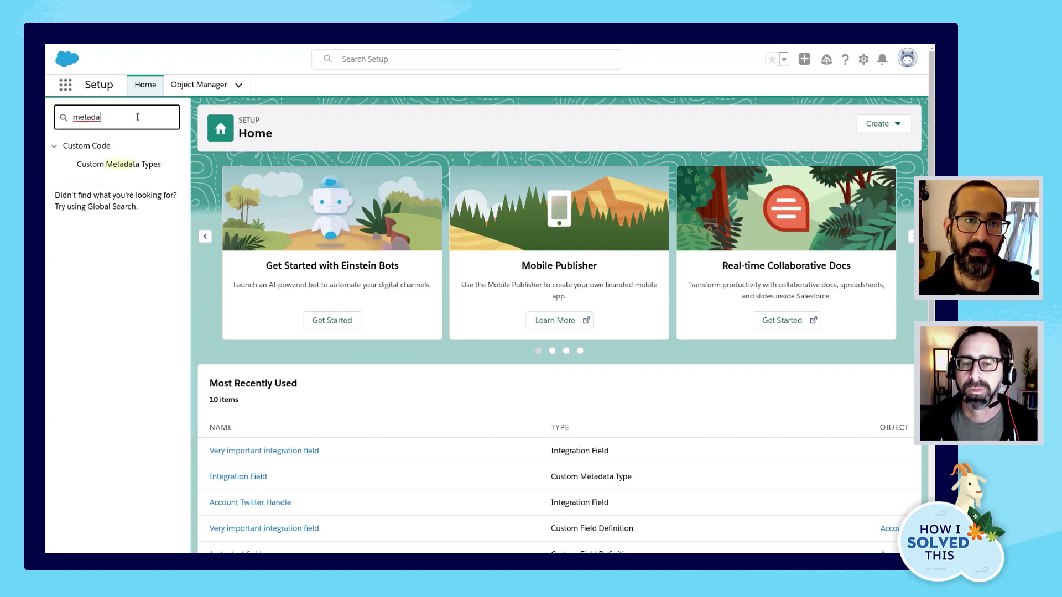
click(138, 165)
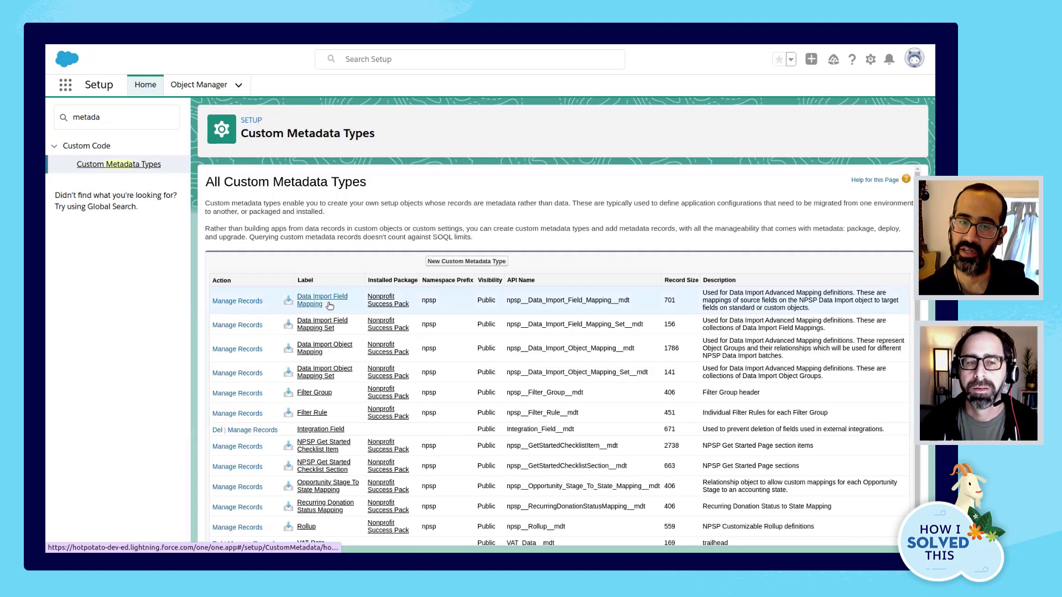
Open the Integration Field type and view its records, currently only Account Twitter Handle
click(326, 430)
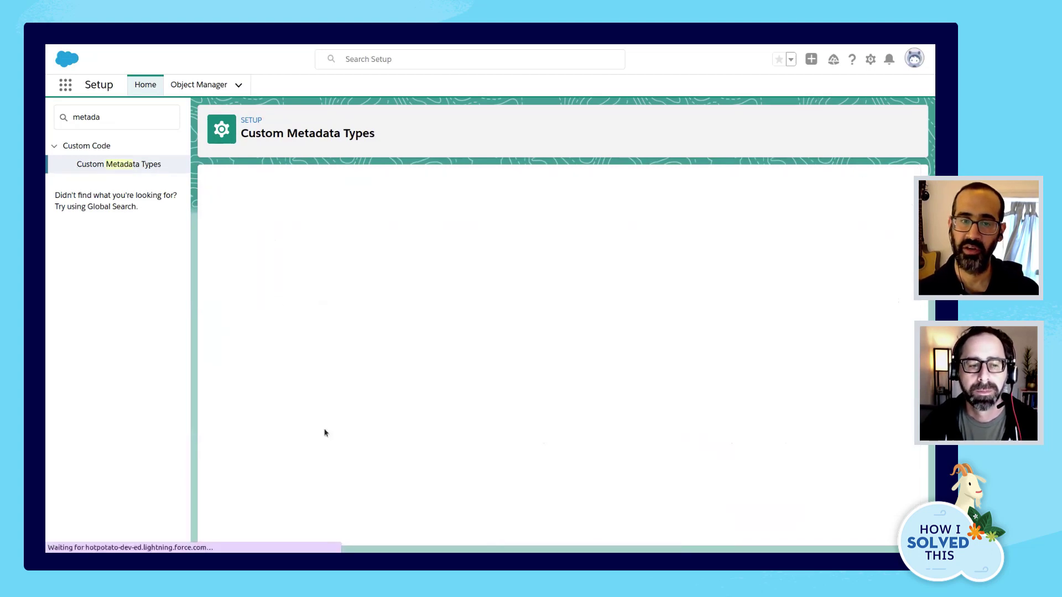
scroll(334, 439, down, 1)
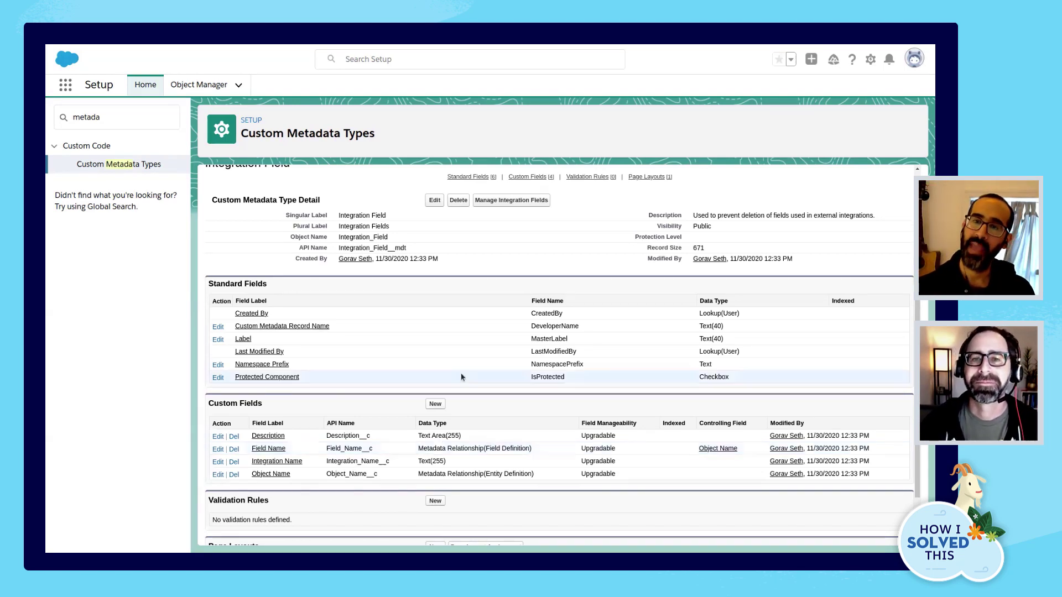
click(496, 203)
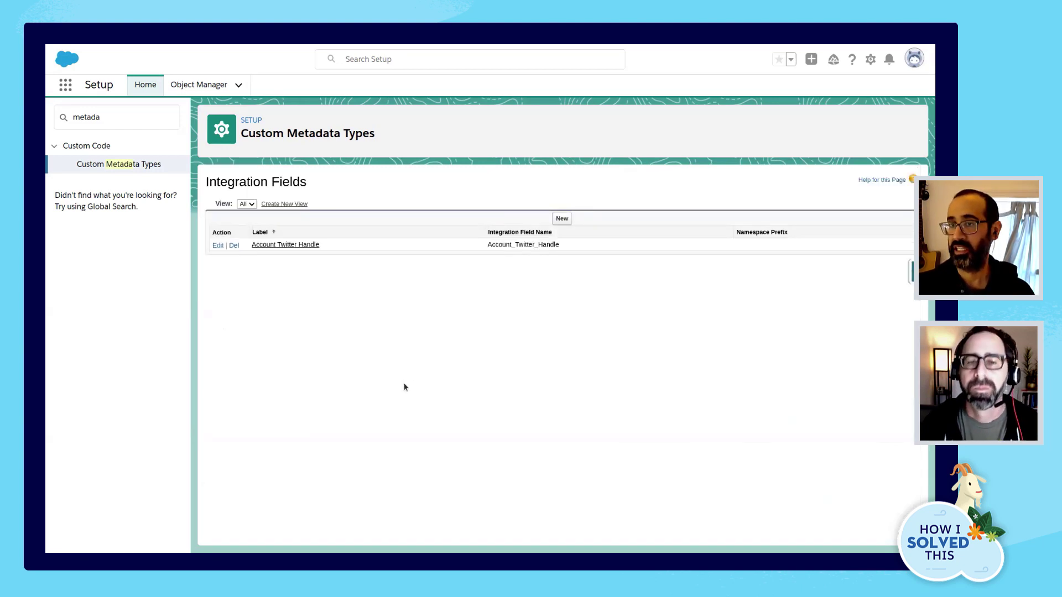
Start a new record labelled 'Very important integration field', integration name 'integration xyz', description 'this is how its used'
click(562, 219)
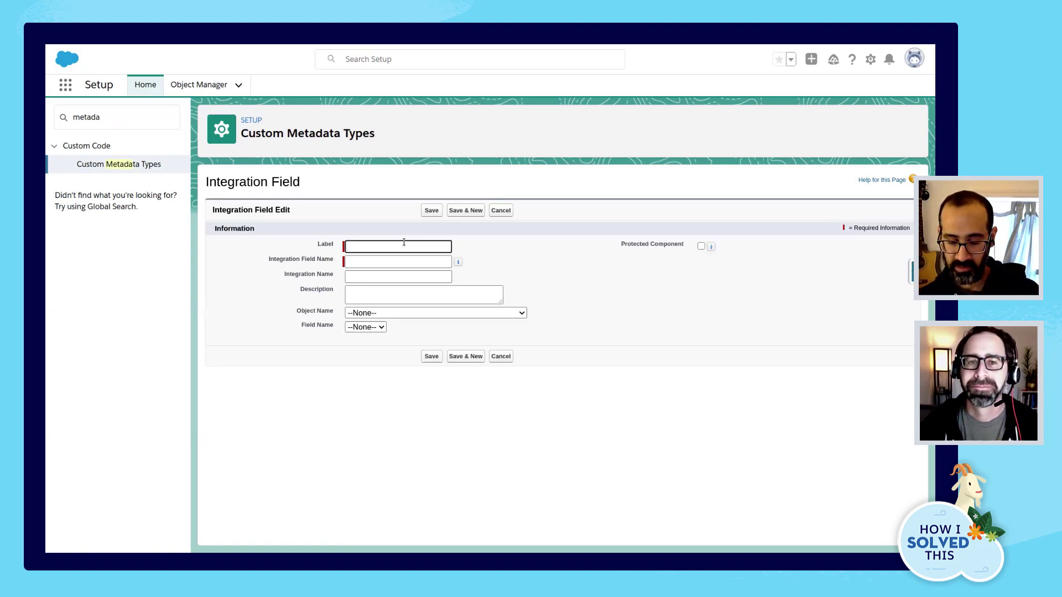
text(Very important)
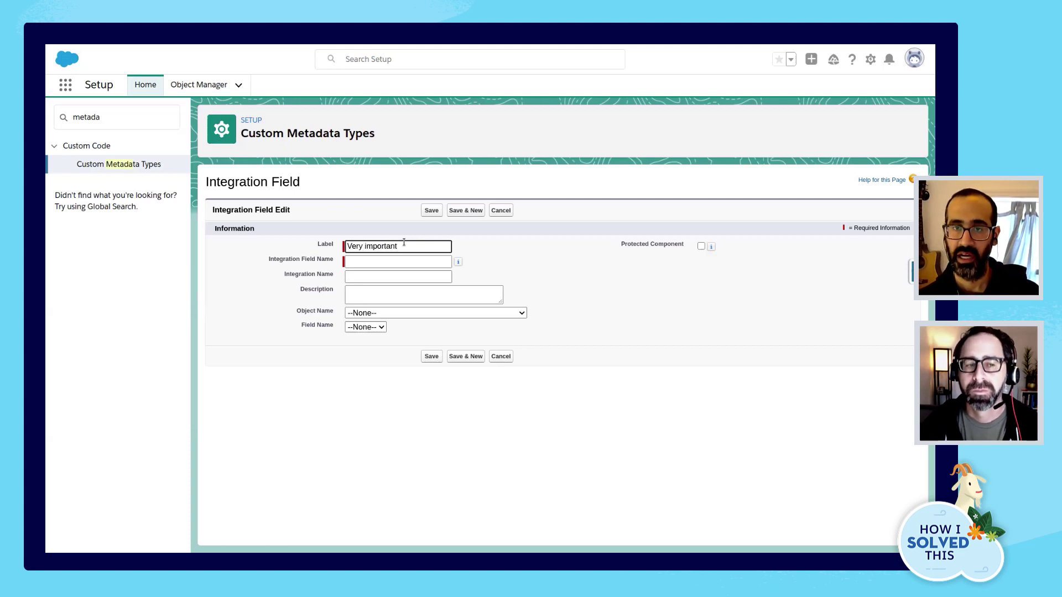
text( integration field)
key(Tab)
text(interg)
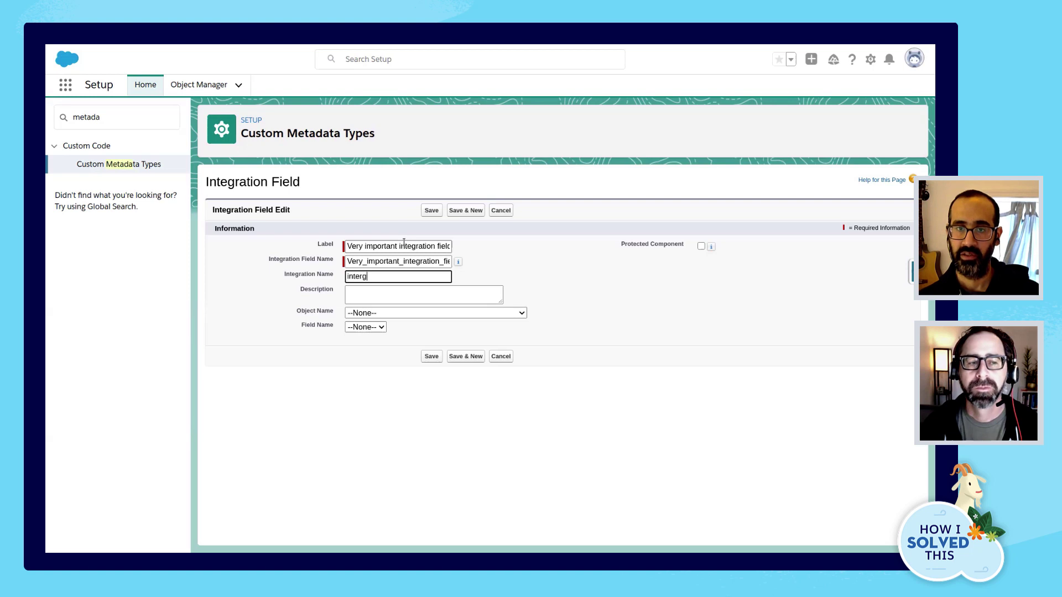
key(BackSpace)
key(BackSpace)
text(gration x)
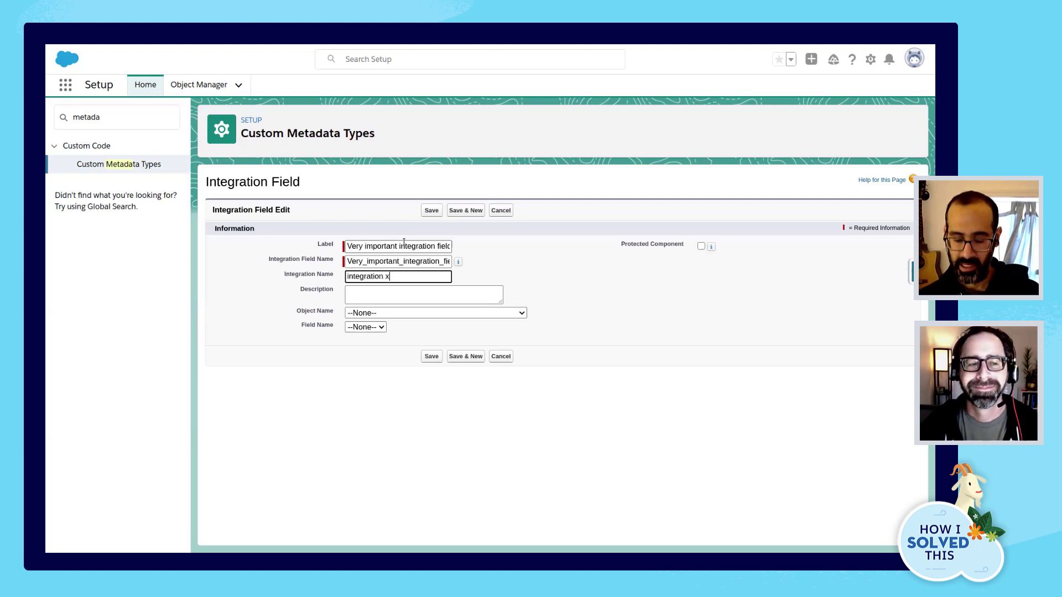
text(yz)
key(Tab)
text(this is how it)
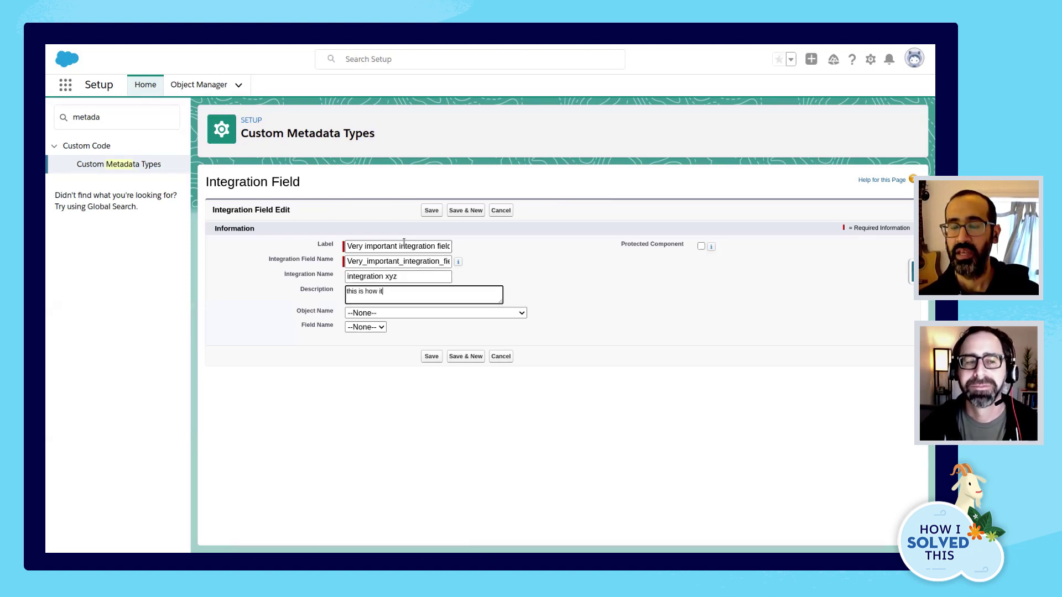
text(s used)
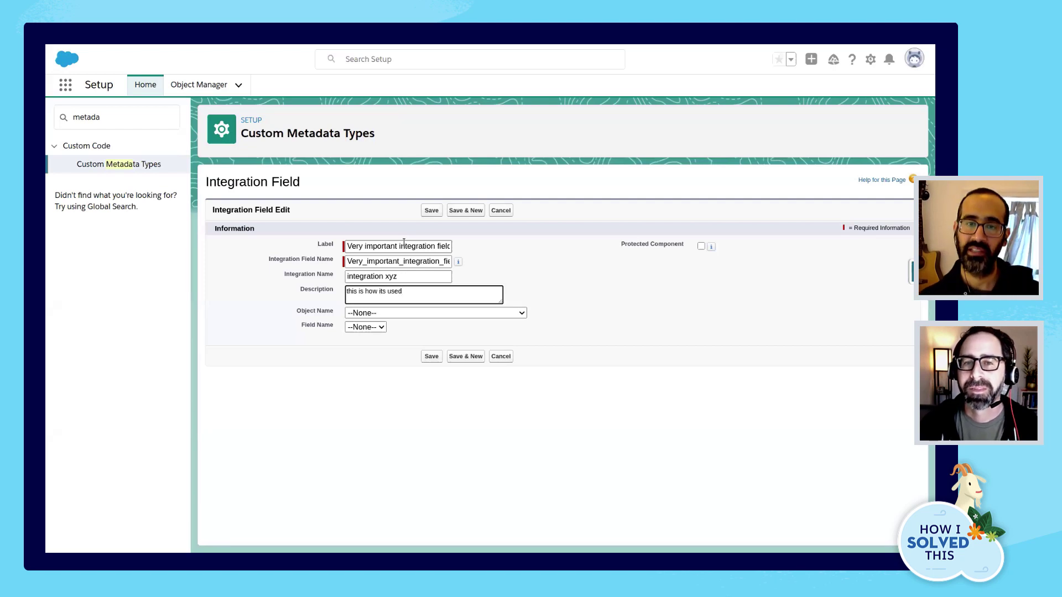
Link the Account object's Very important integration field and save the record
click(359, 312)
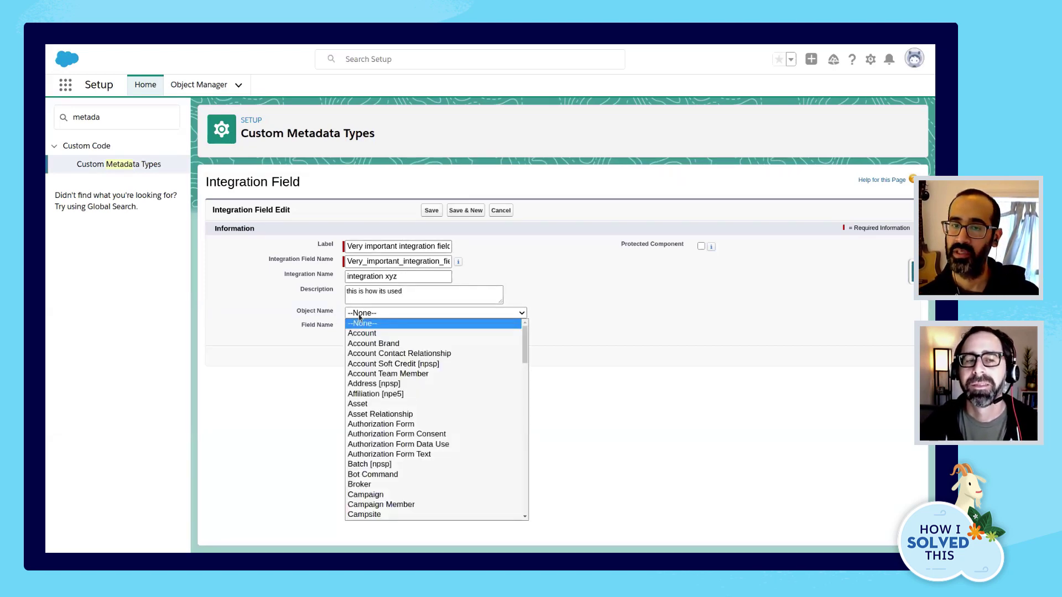
click(364, 334)
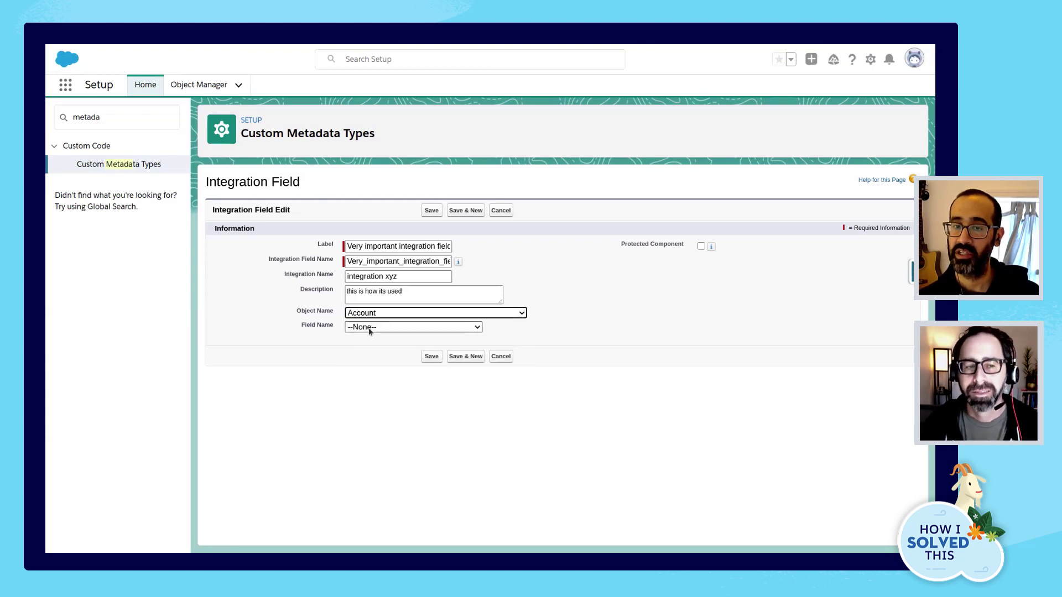
click(370, 328)
scroll(395, 477, down, 20)
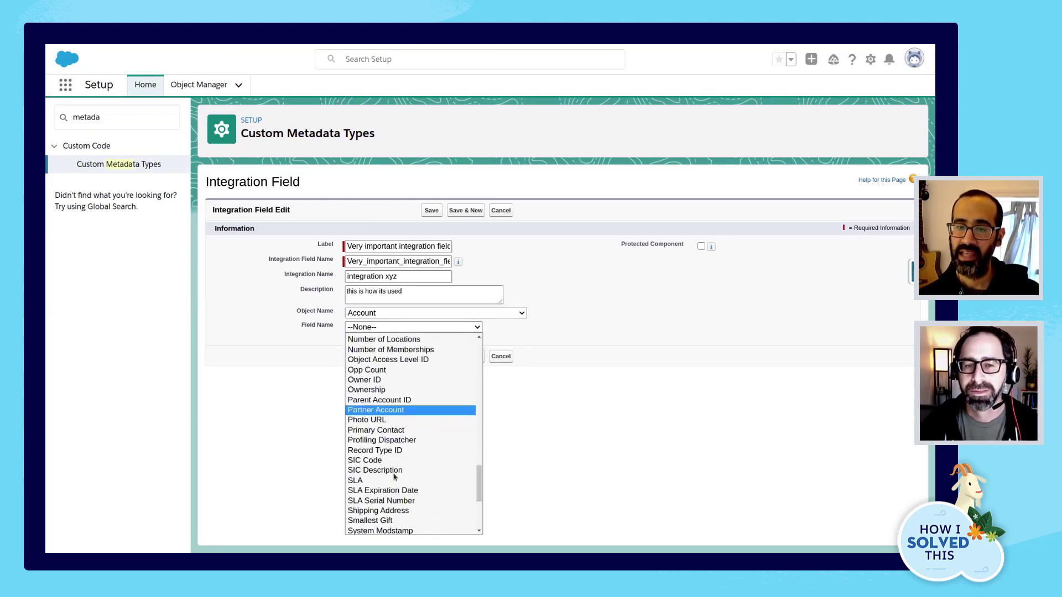
scroll(394, 476, down, 5)
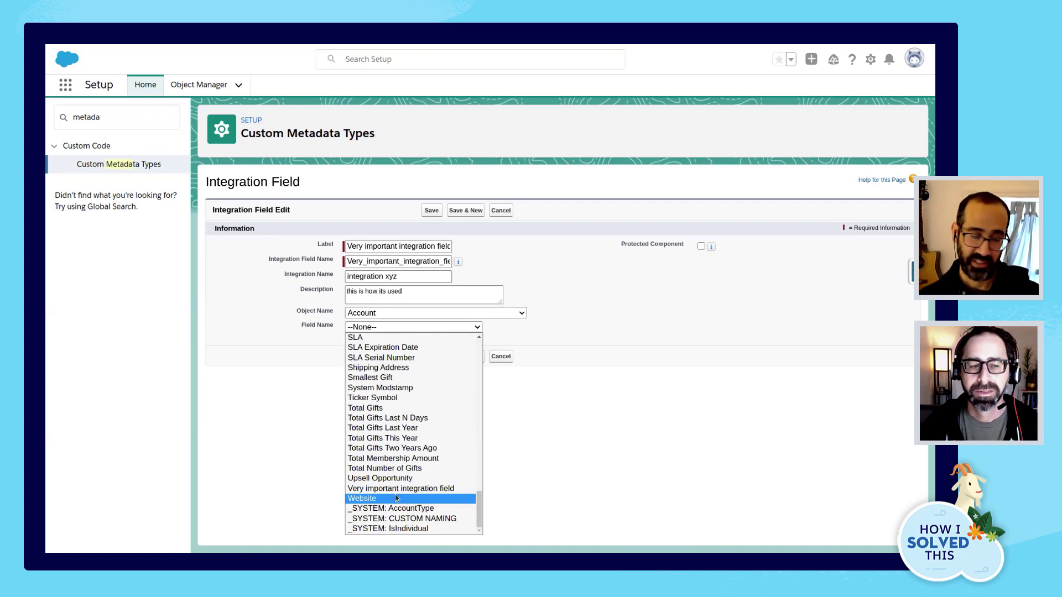
click(399, 488)
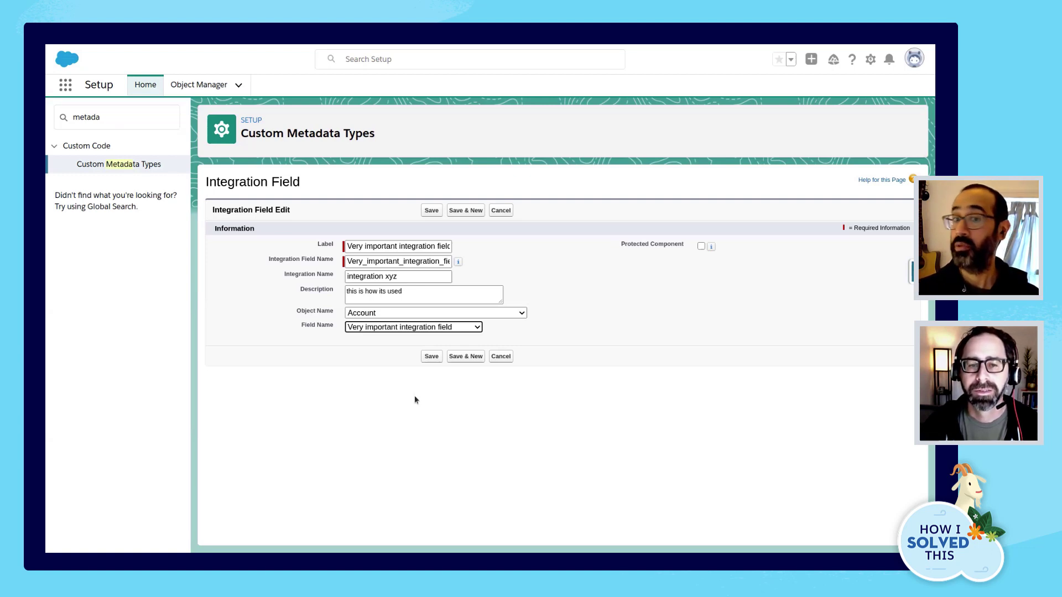
click(431, 357)
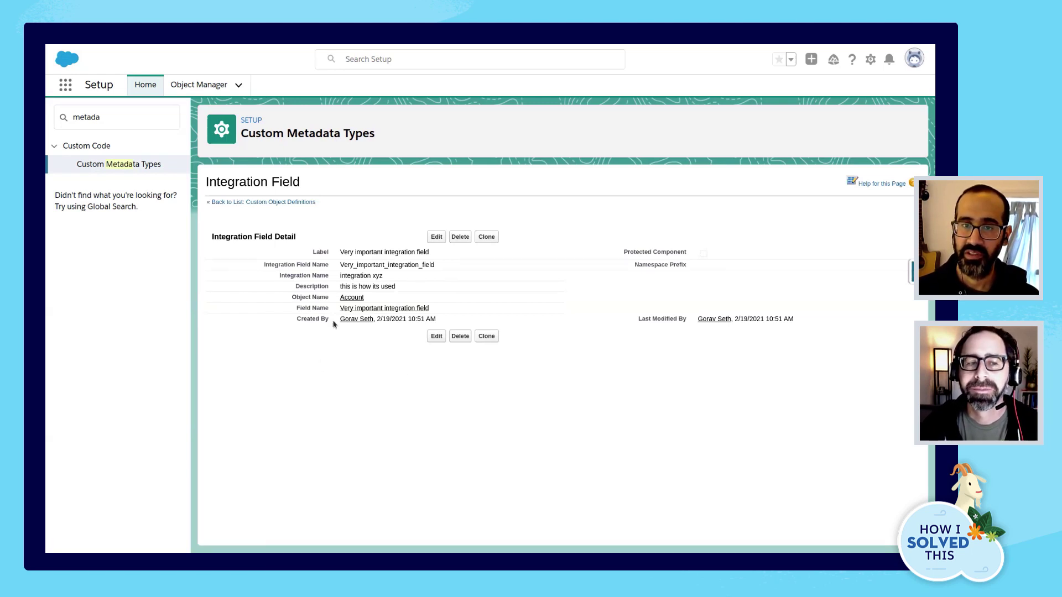
Open Account's Fields & Relationships and scroll to Very important integration field, Text(255)
click(349, 297)
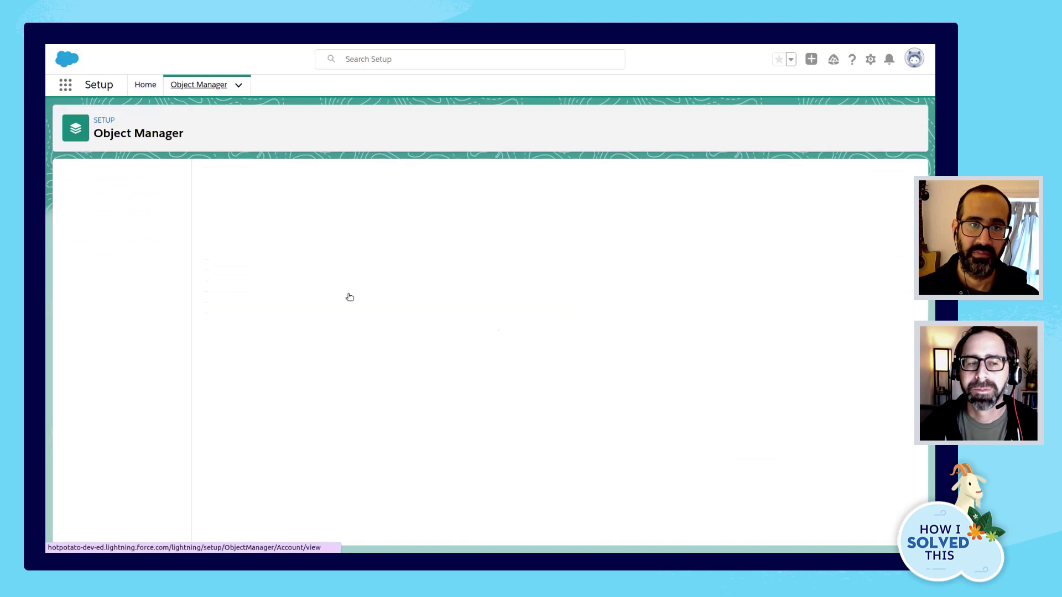
click(138, 203)
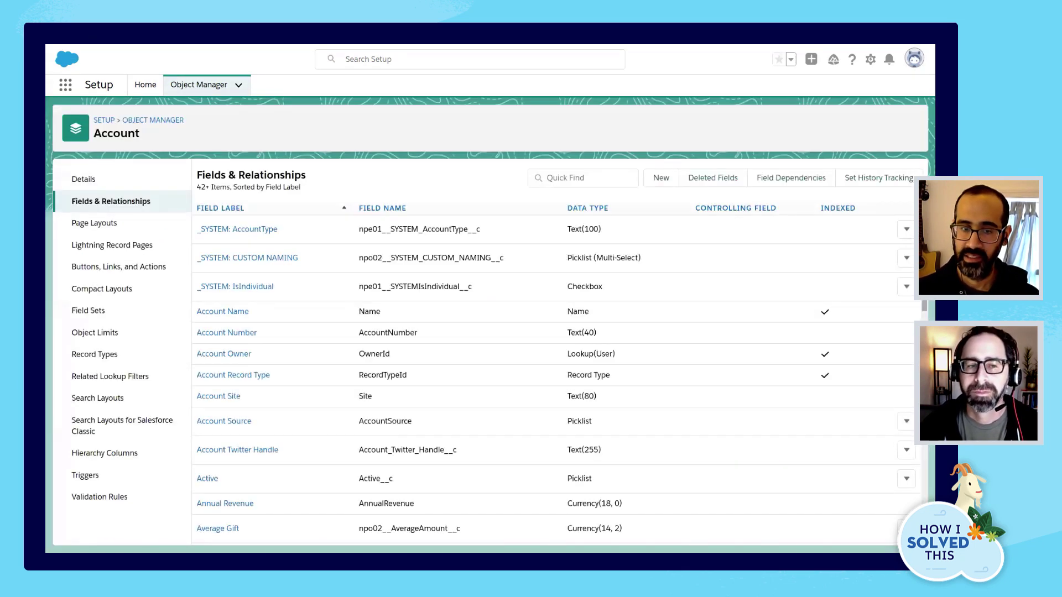
scroll(759, 514, down, 10)
scroll(759, 514, down, 10)
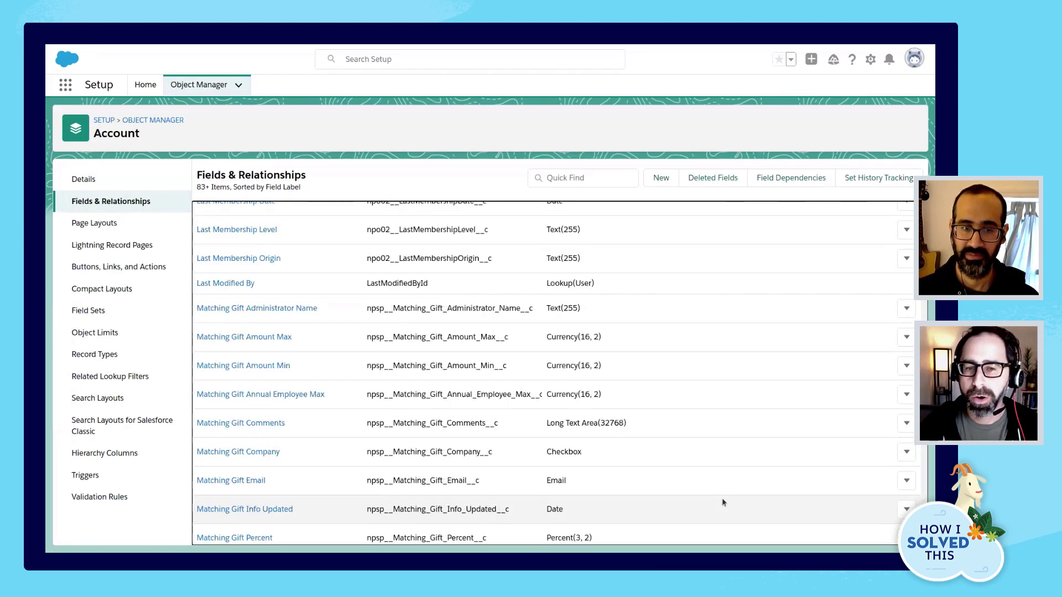
scroll(737, 499, down, 5)
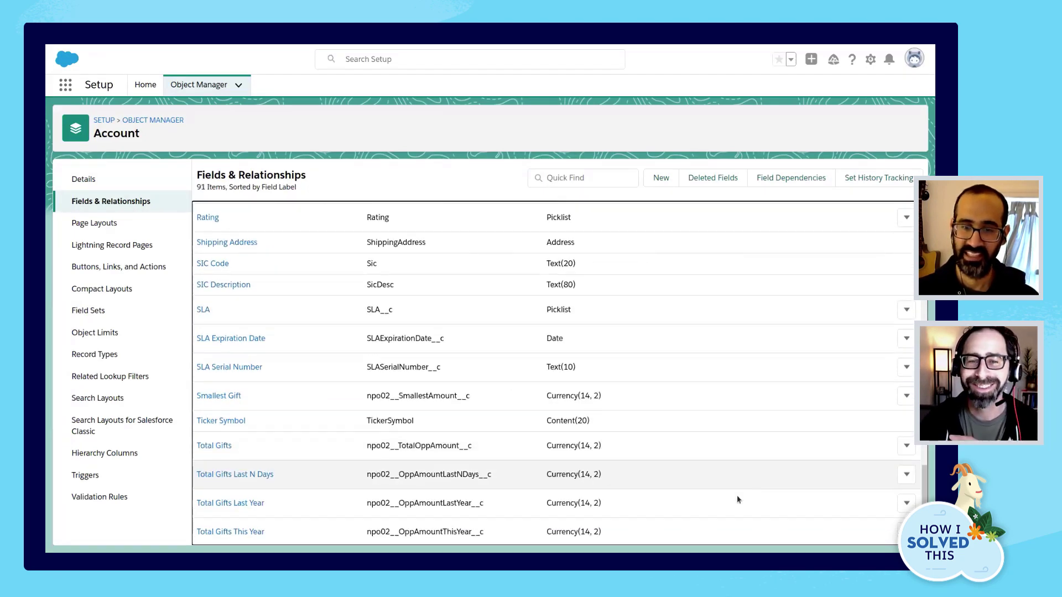
scroll(737, 499, down, 3)
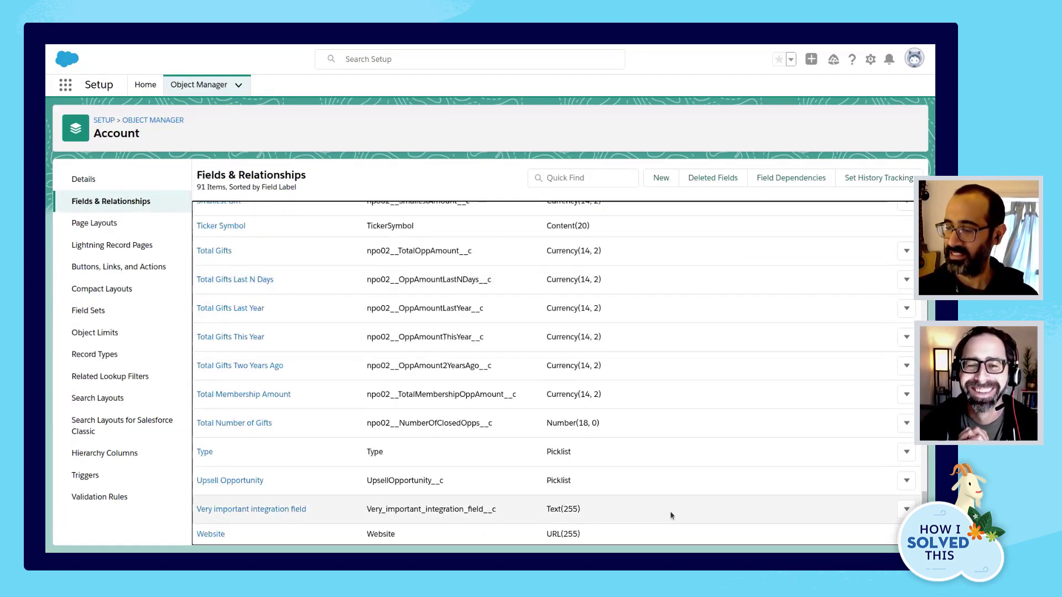
Attempt to delete Very important integration field, then open the Integration Field record blocking it
click(907, 509)
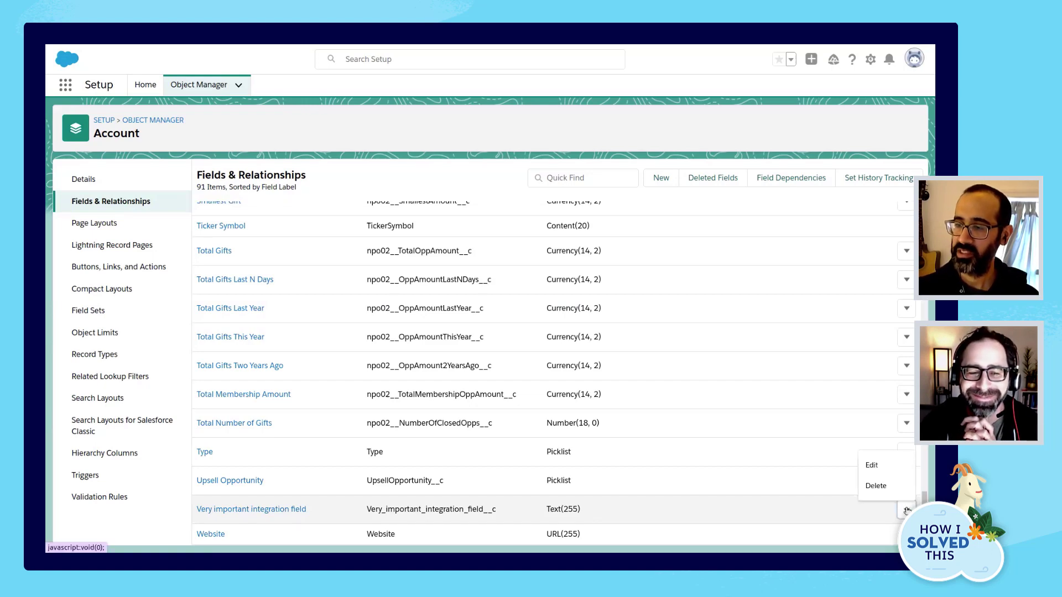
click(883, 486)
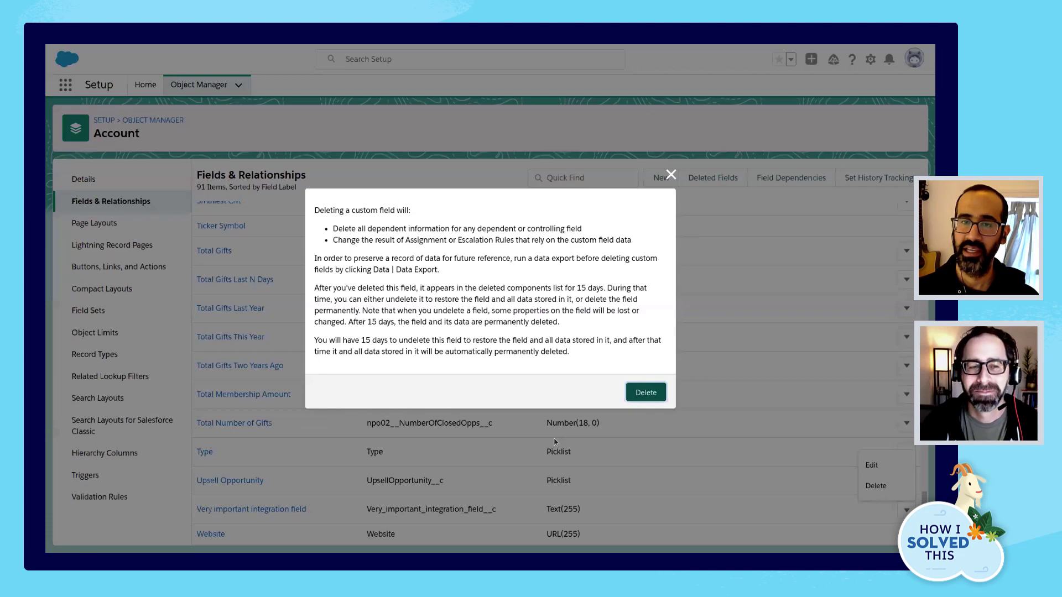
click(642, 391)
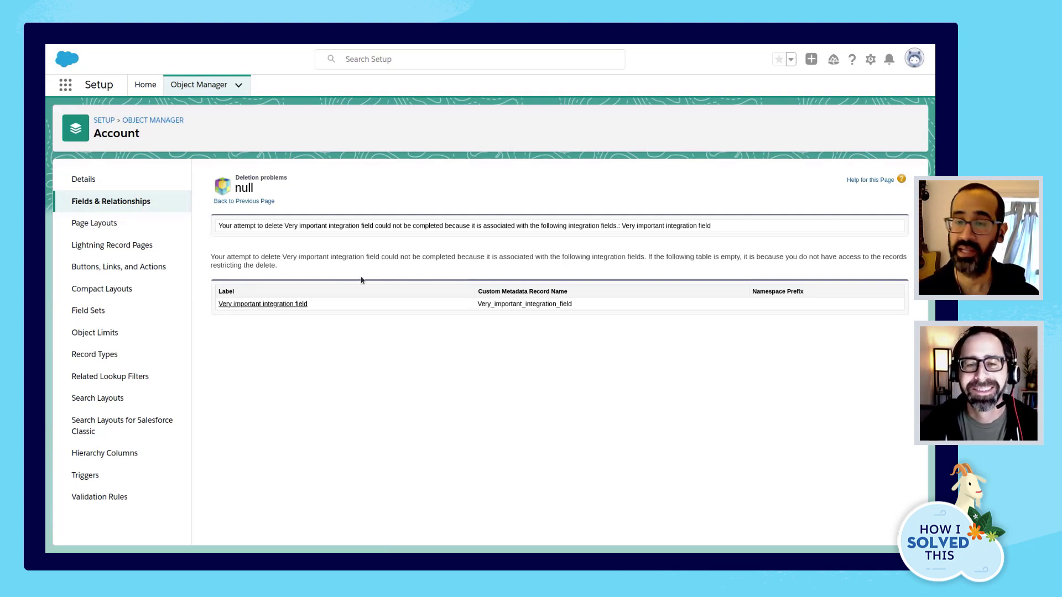
click(288, 305)
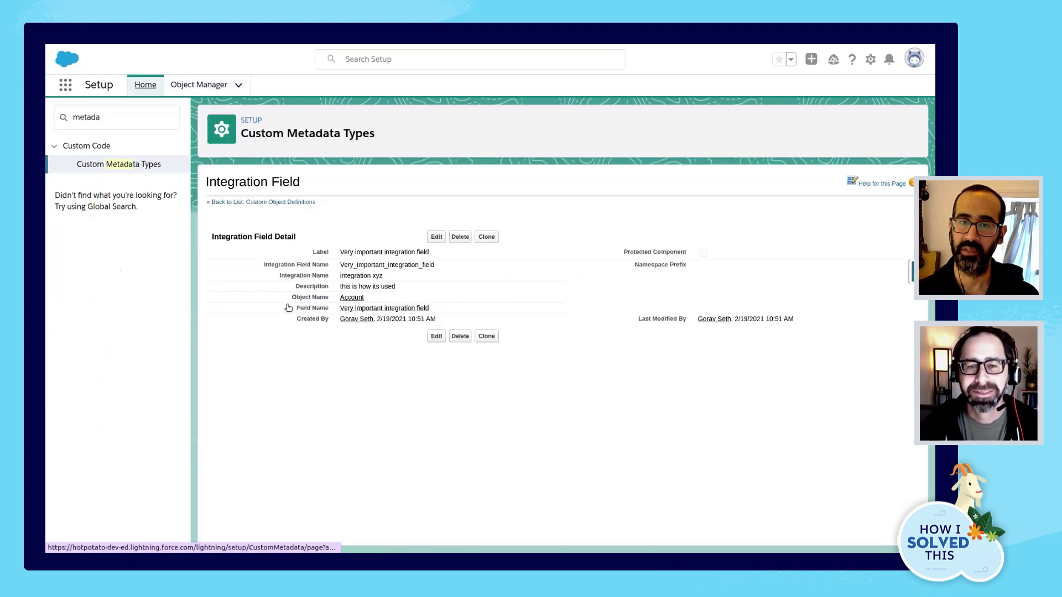